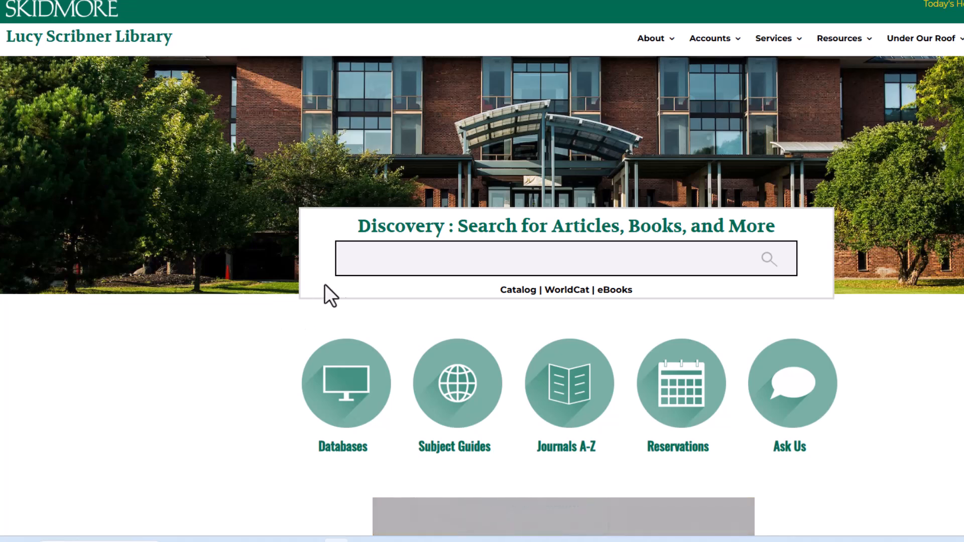
Search the library's Discovery box for Wombat.
click(351, 259)
text(Wombat)
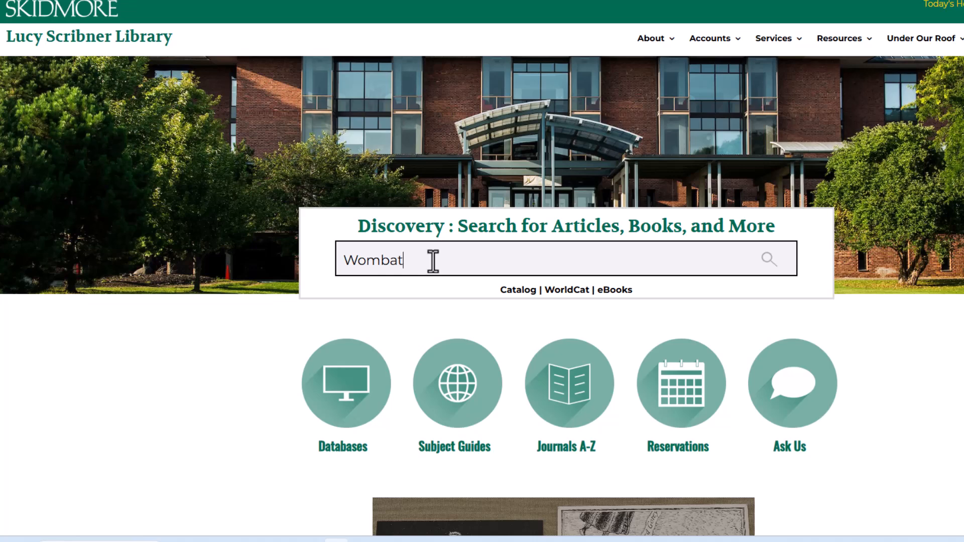
click(768, 259)
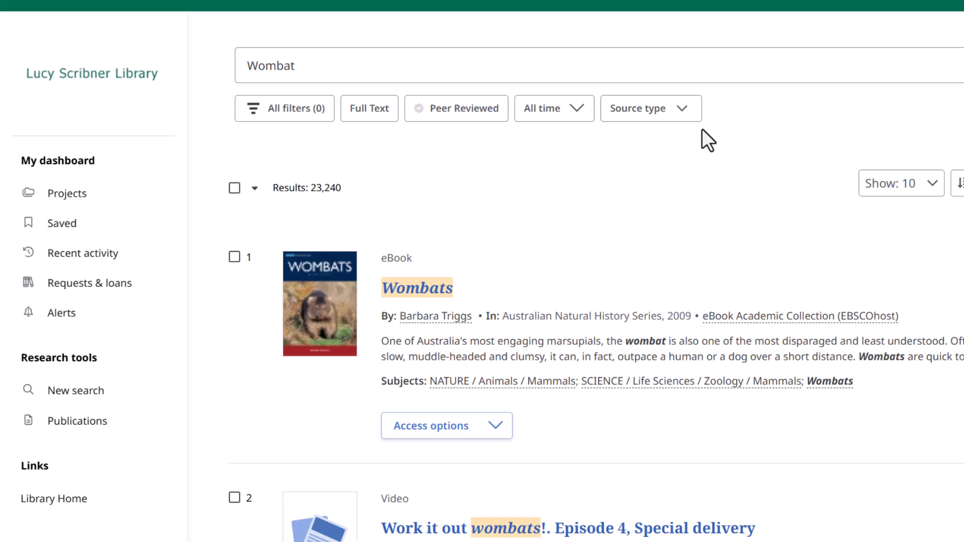
Look through the full list of source types for the Wombat results, then close it without applying a filter.
click(683, 113)
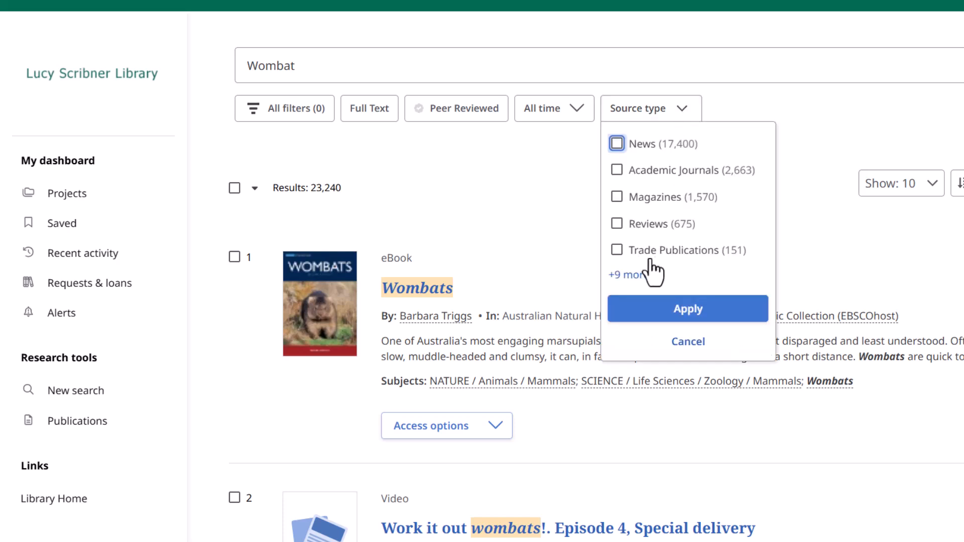
click(631, 274)
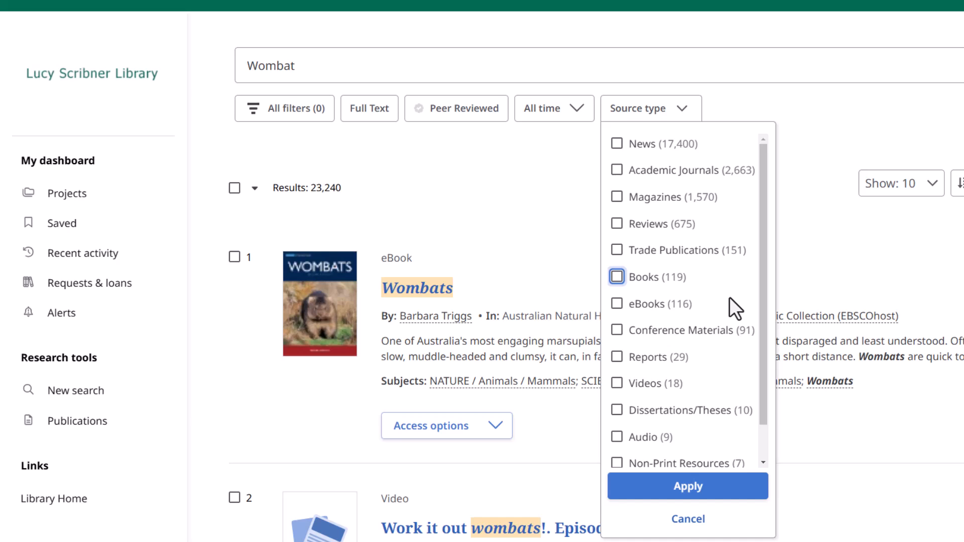
click(685, 523)
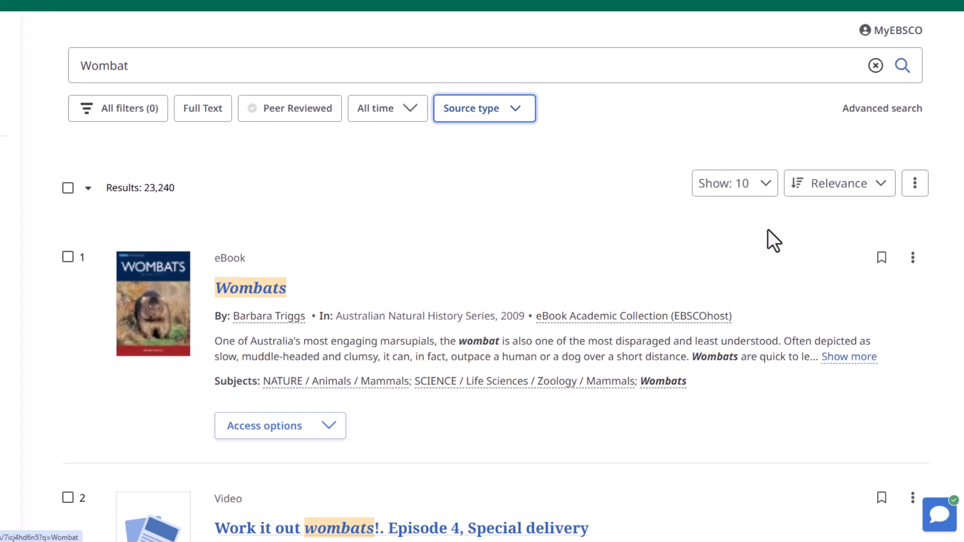
Open the advanced search and enter Children OR Juvenile OR Adolescent as the second search term.
click(875, 111)
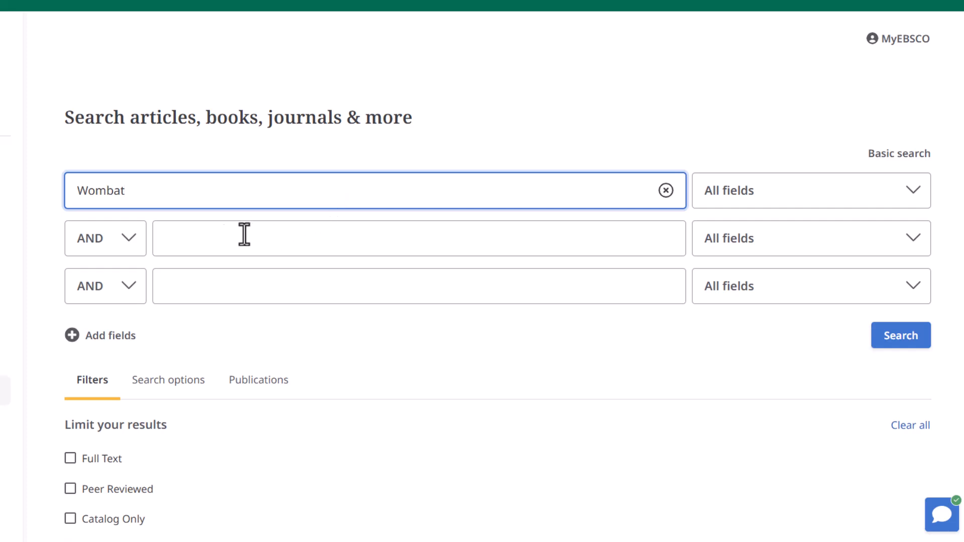
click(172, 247)
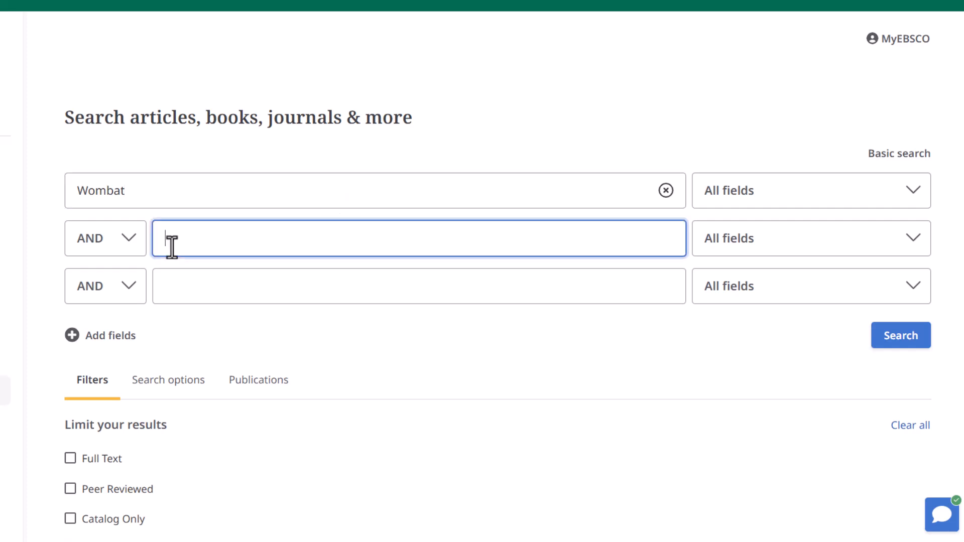
text(children OR)
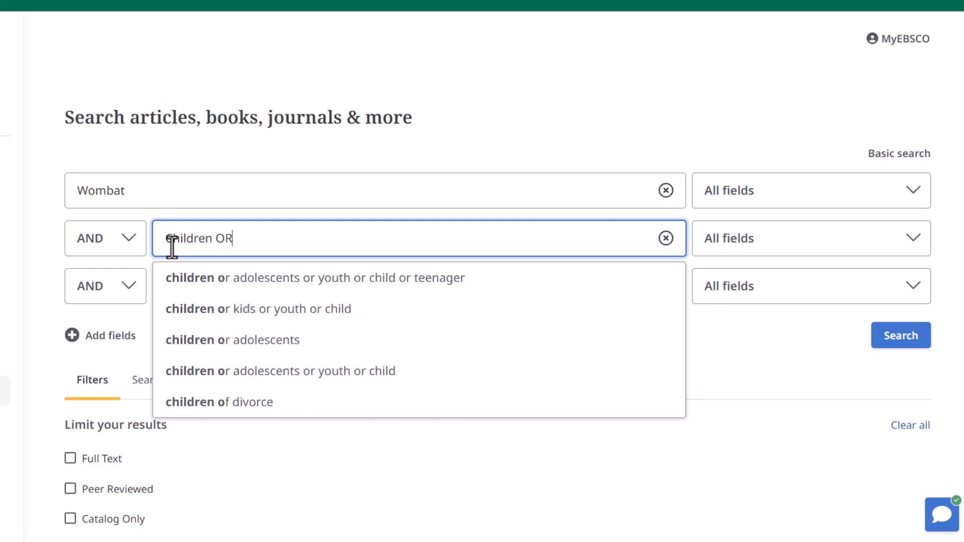
text( Juvenile )
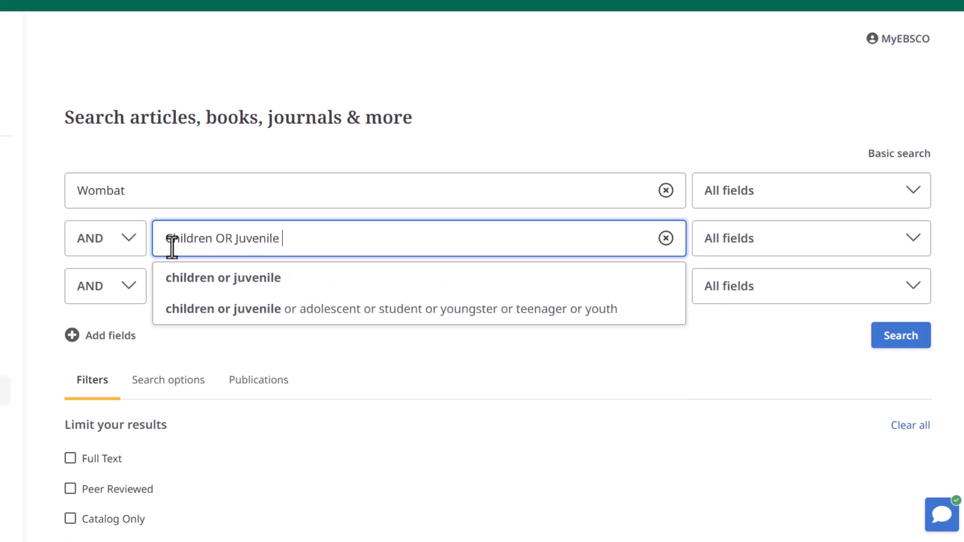
text(OR Adolescent)
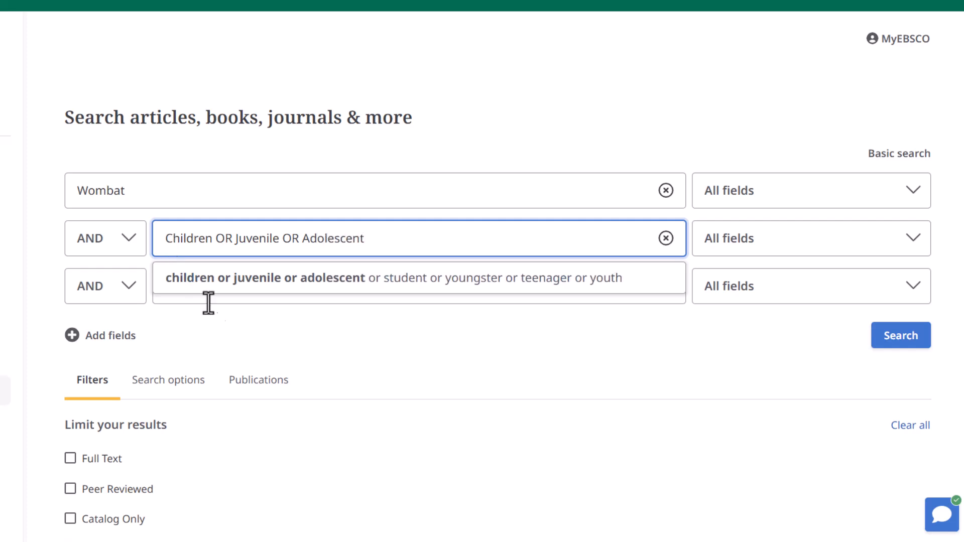
Add Literature as the third search term and run the advanced search.
click(212, 331)
click(220, 295)
text(Literature)
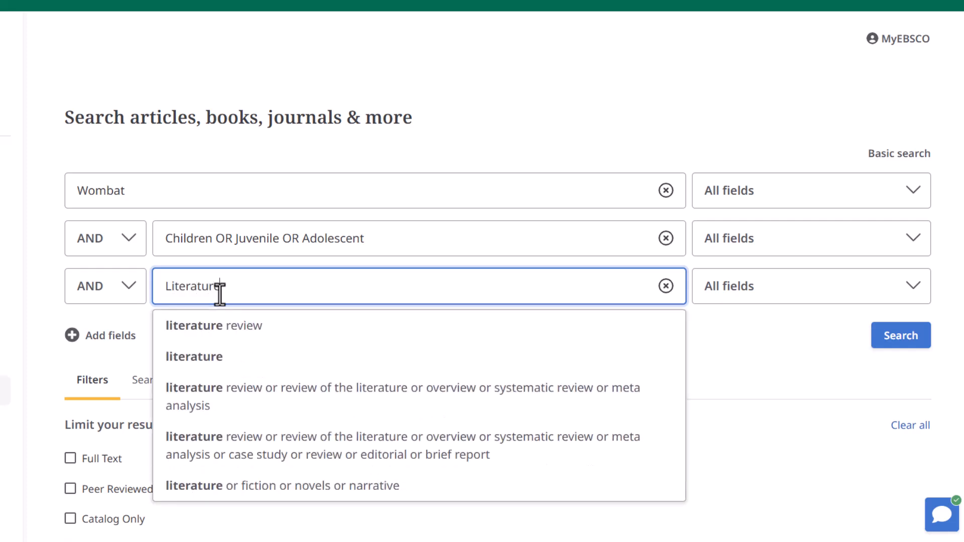
click(808, 376)
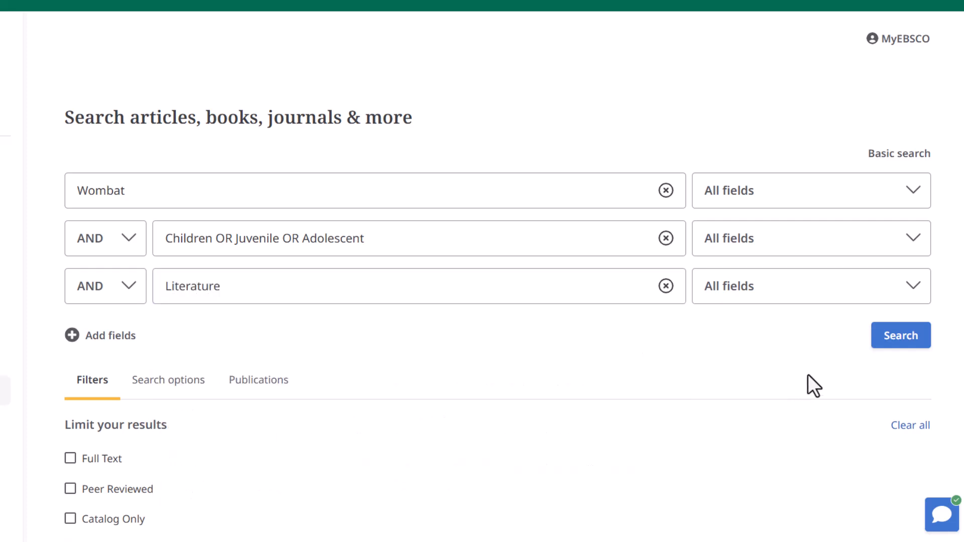
click(893, 337)
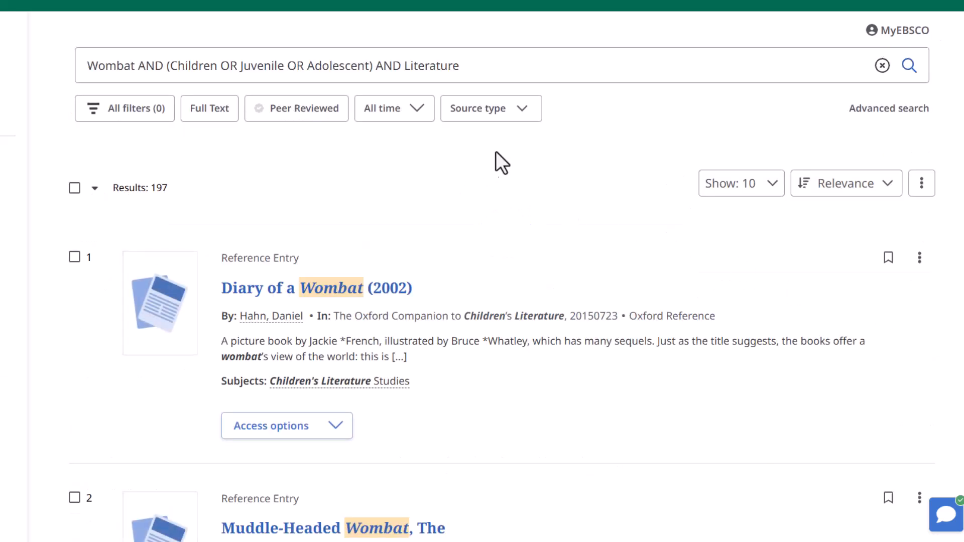
Limit the results to the Academic Journals source type and check the complete set of filters.
click(522, 111)
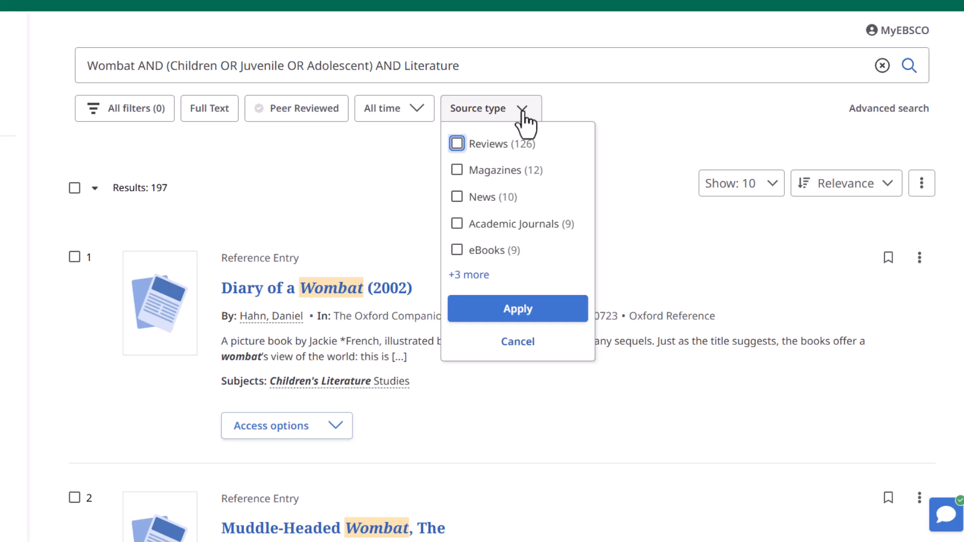
click(474, 275)
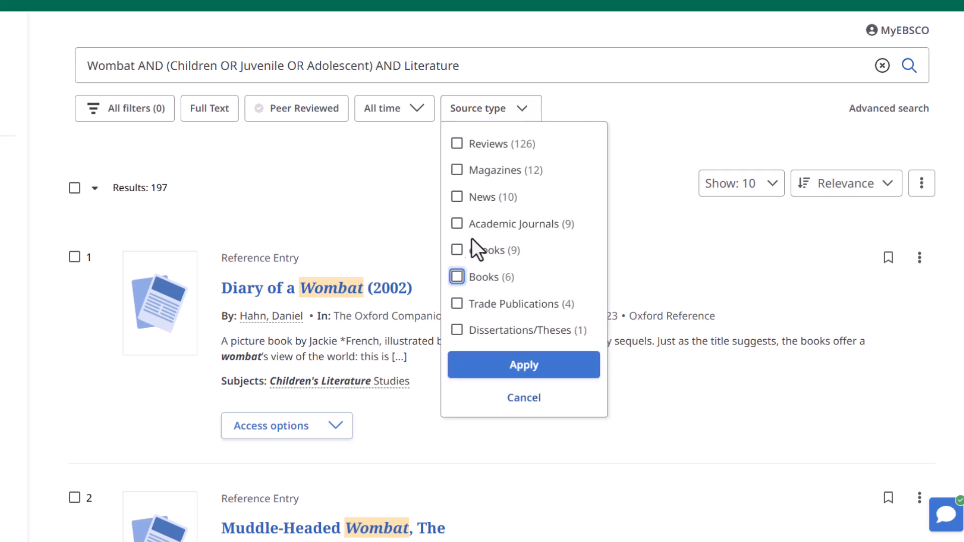
click(457, 224)
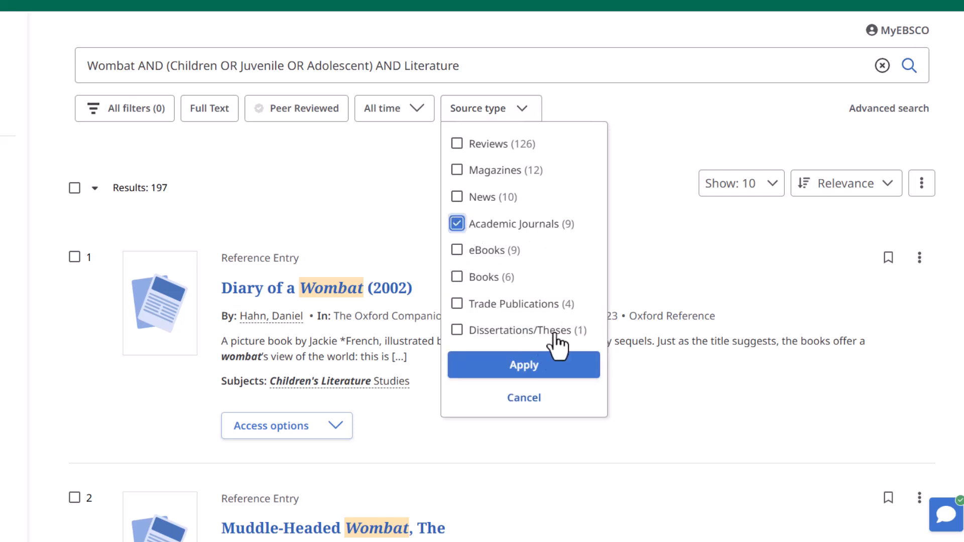
click(522, 371)
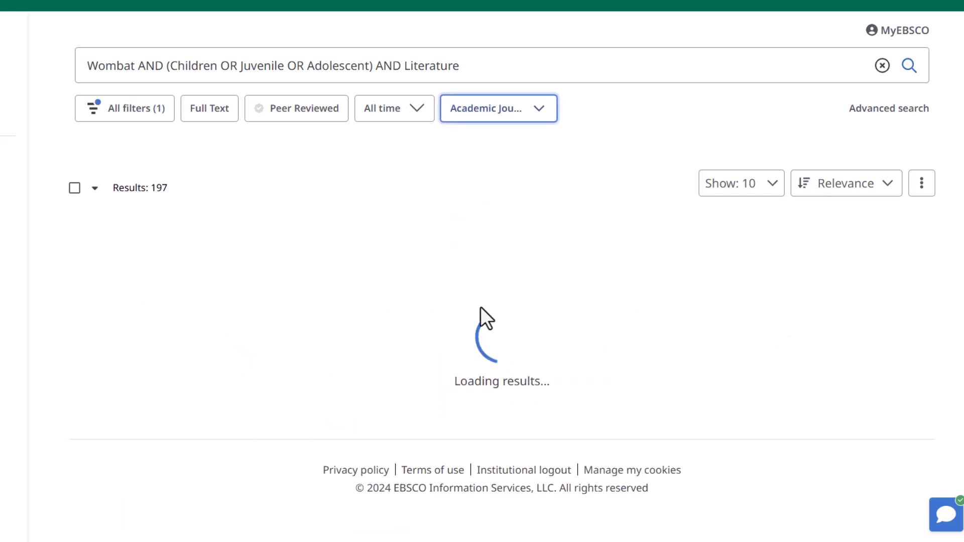
click(138, 115)
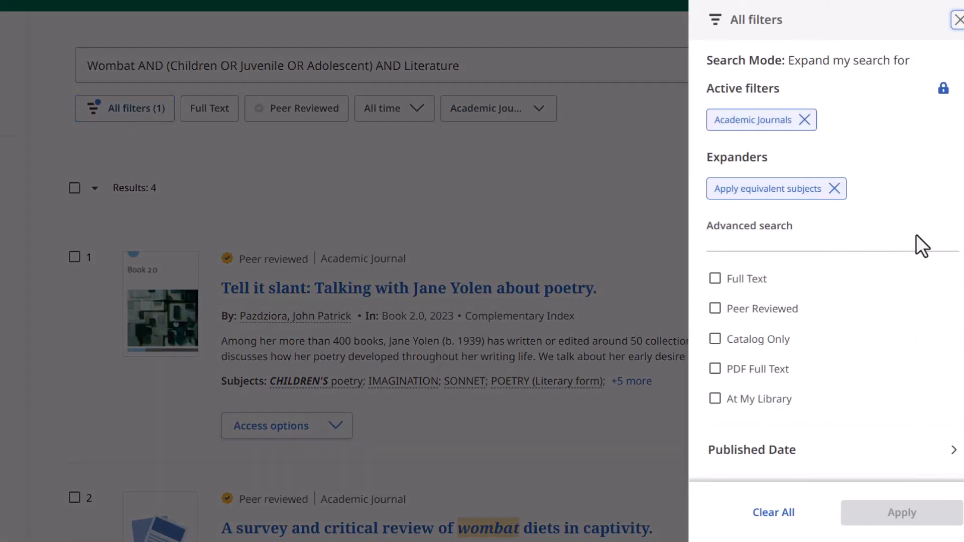
click(691, 312)
Open the article "Exporting Australia: National Identity and Australian Picture Books" and show its access options.
scroll(691, 313, down, 3)
scroll(691, 314, down, 10)
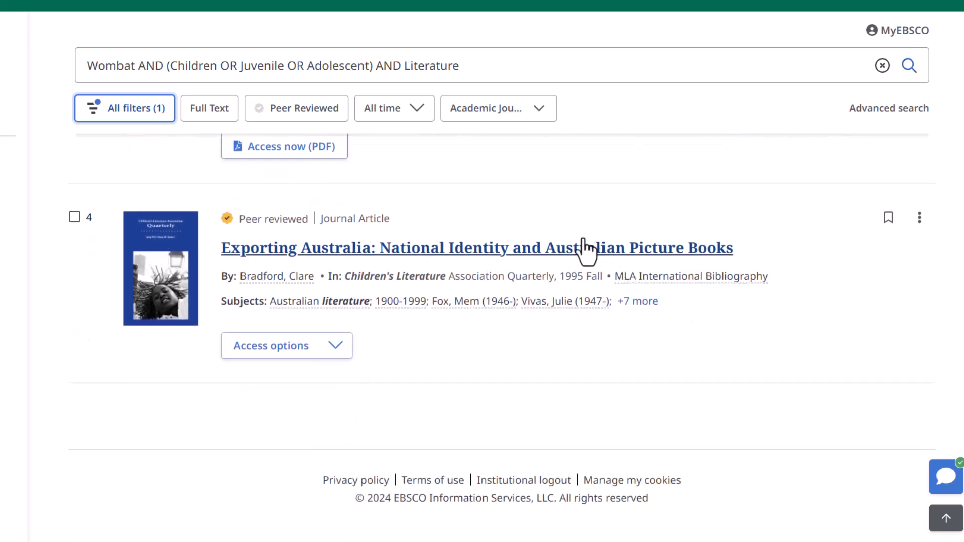
click(478, 250)
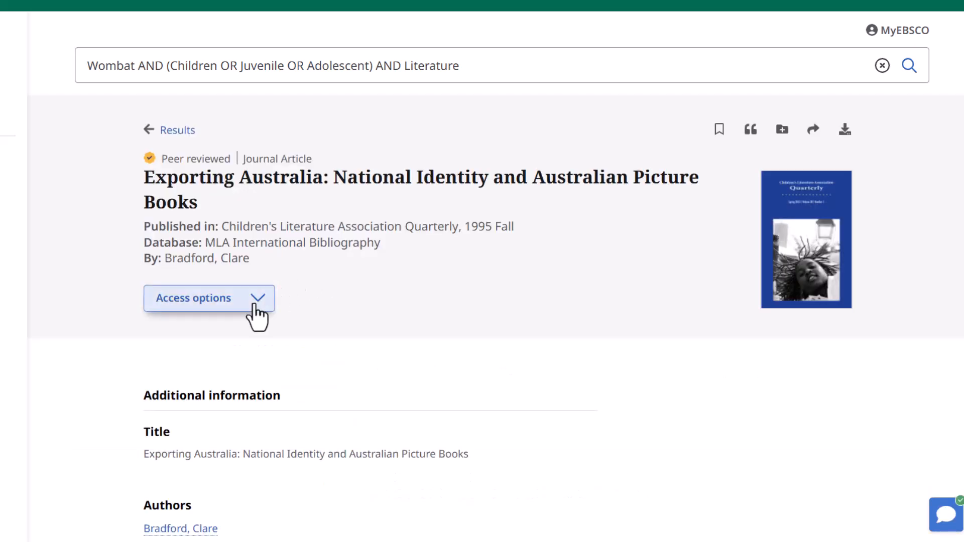
click(253, 304)
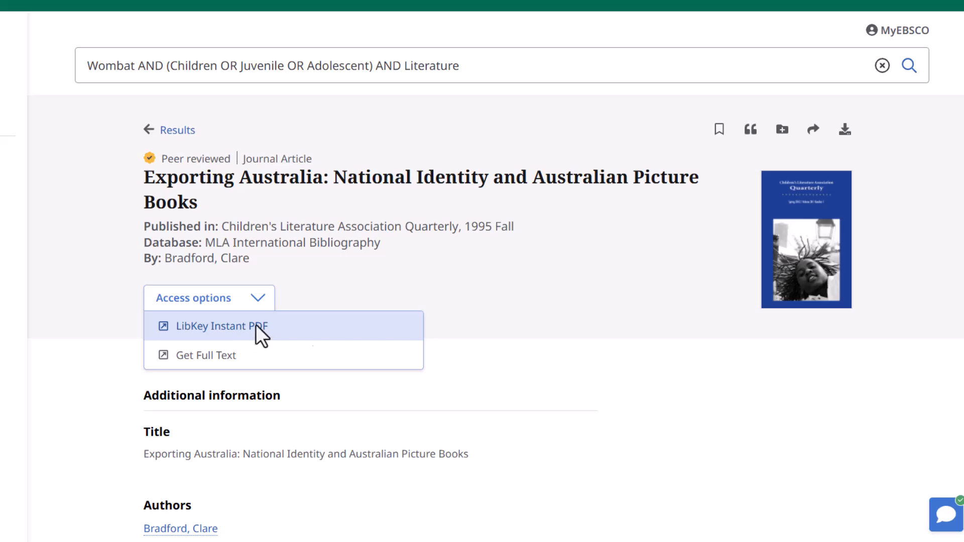
click(245, 327)
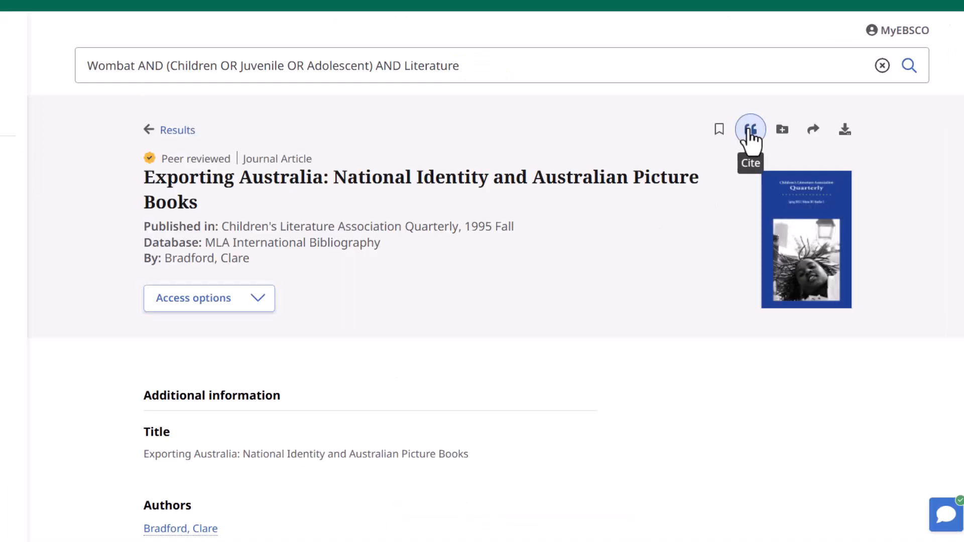
Review the article's citation and its export choices, then return to the results list.
click(749, 130)
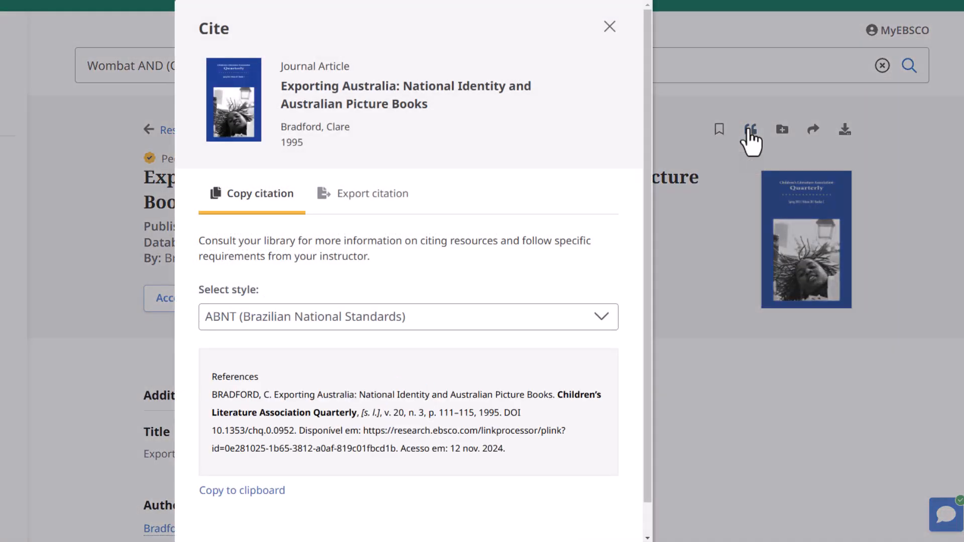
click(378, 196)
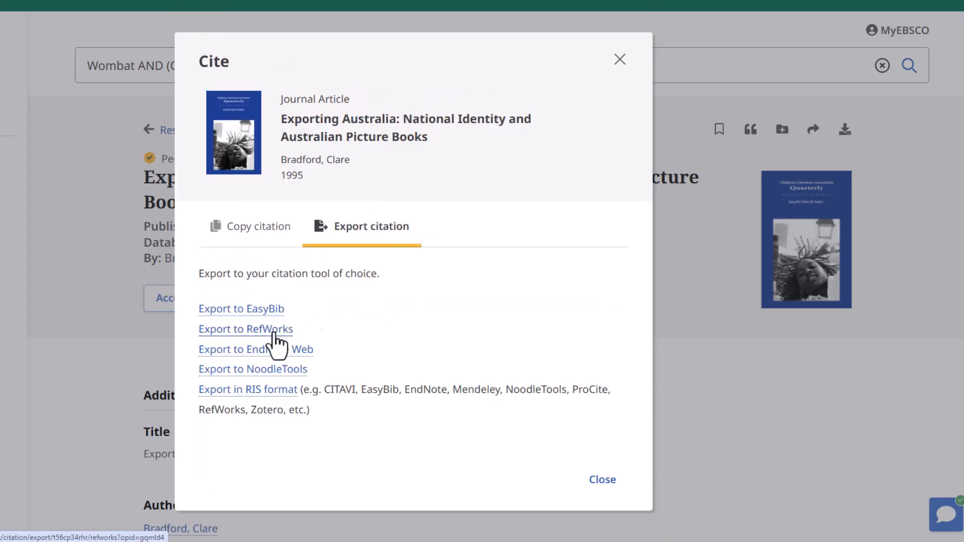
click(620, 60)
click(812, 131)
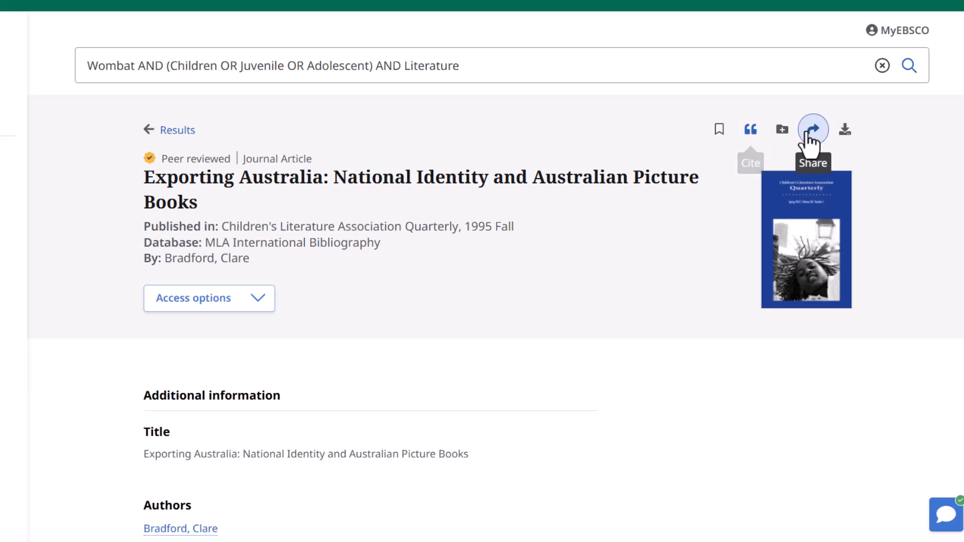
click(267, 393)
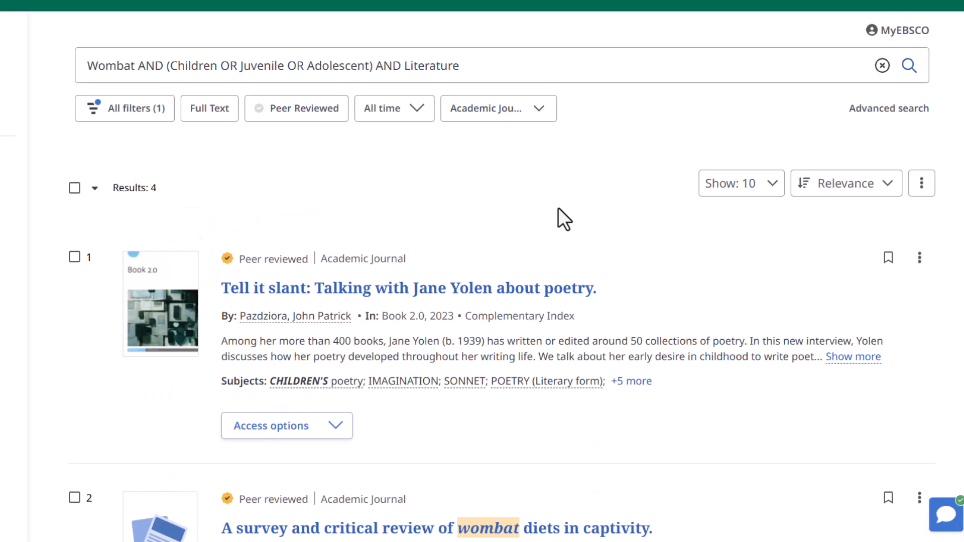
Replace the current query with Wombat and run the search.
drag(481, 65, 62, 57)
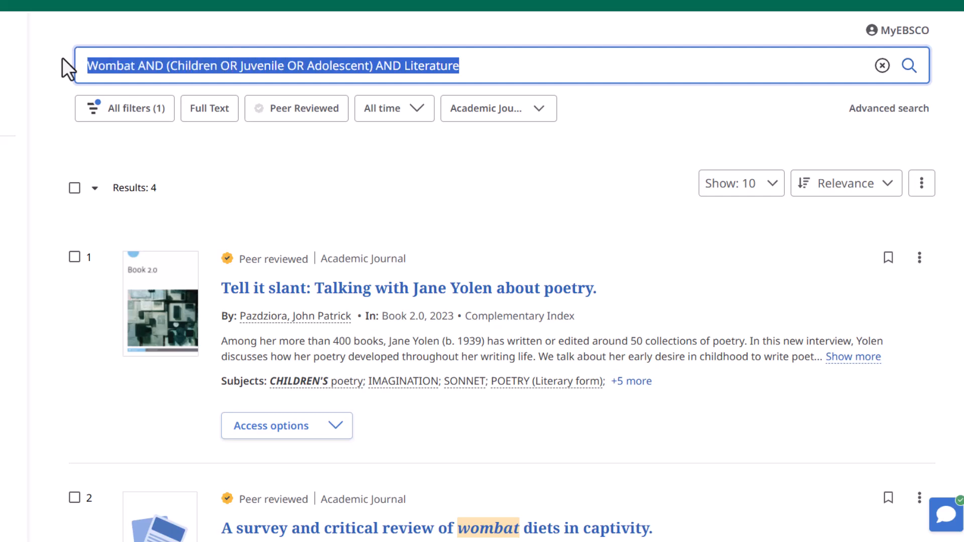
text(Wombat)
key(Return)
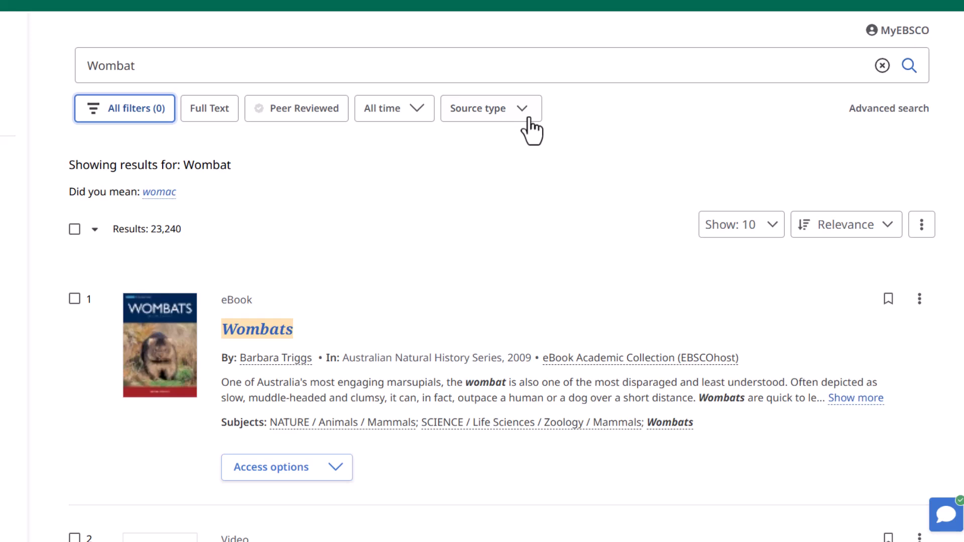
Limit the Wombat results to the Books and eBooks source types.
click(536, 120)
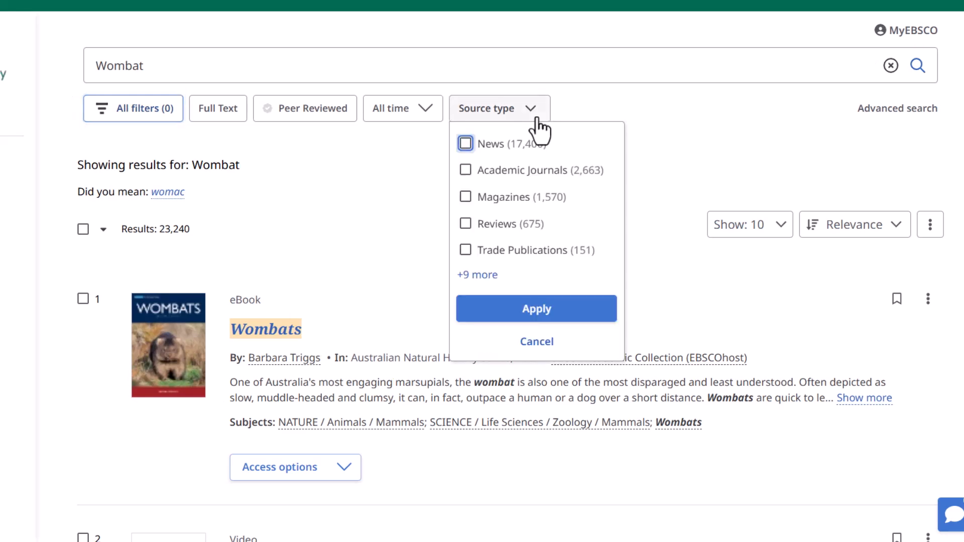
click(483, 217)
click(484, 280)
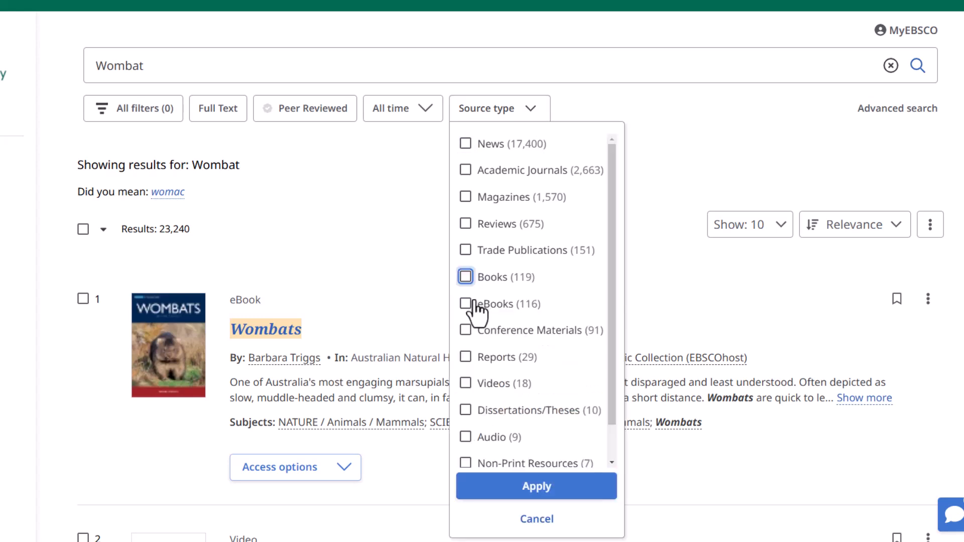
click(465, 304)
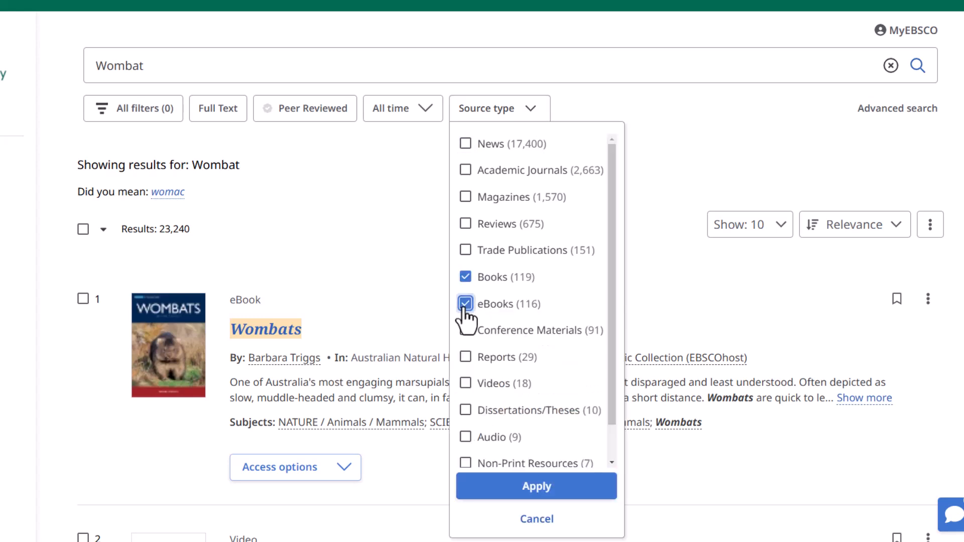
click(525, 494)
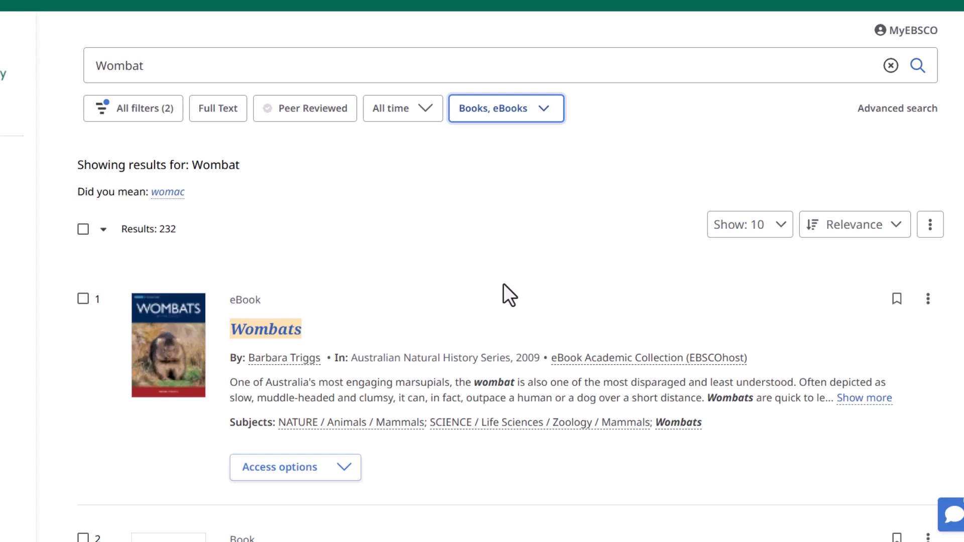
Replace the current query with the exact phrase "Diary of a Wombat" in quotation marks and run the search.
triple_click(176, 66)
text("D)
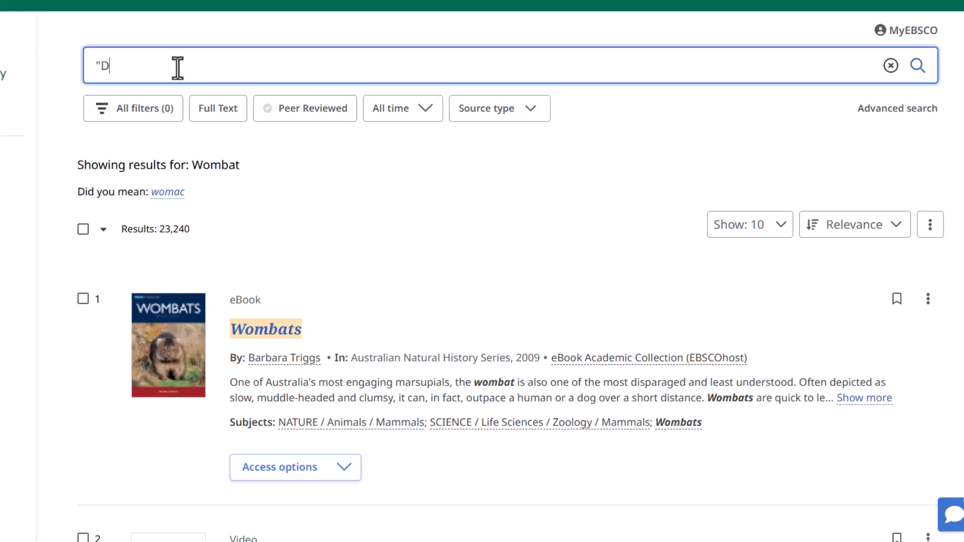
text(iary of a )
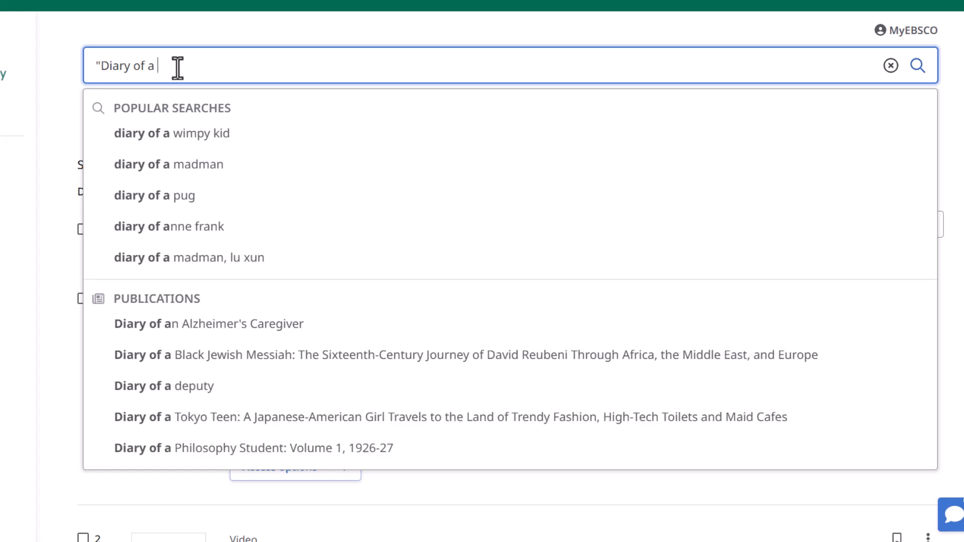
text(Wombat")
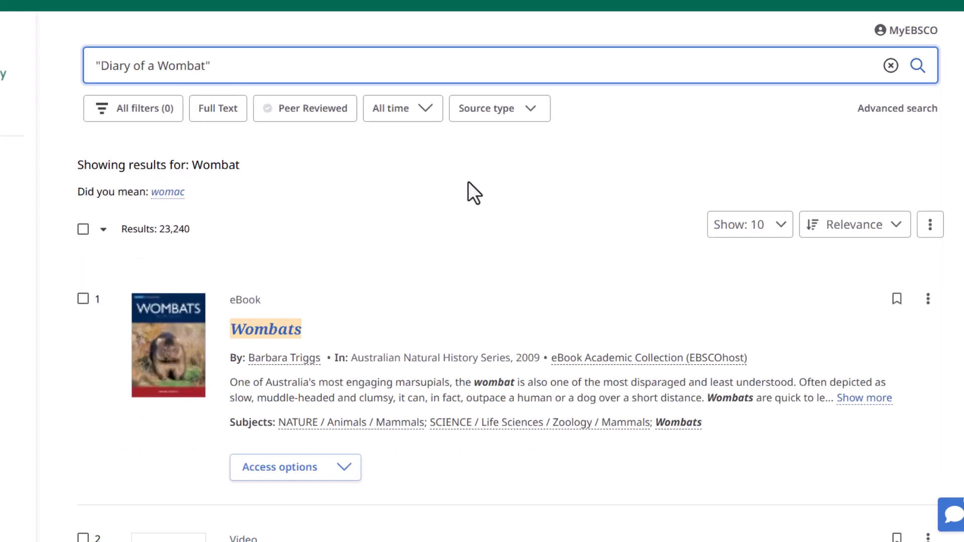
click(512, 111)
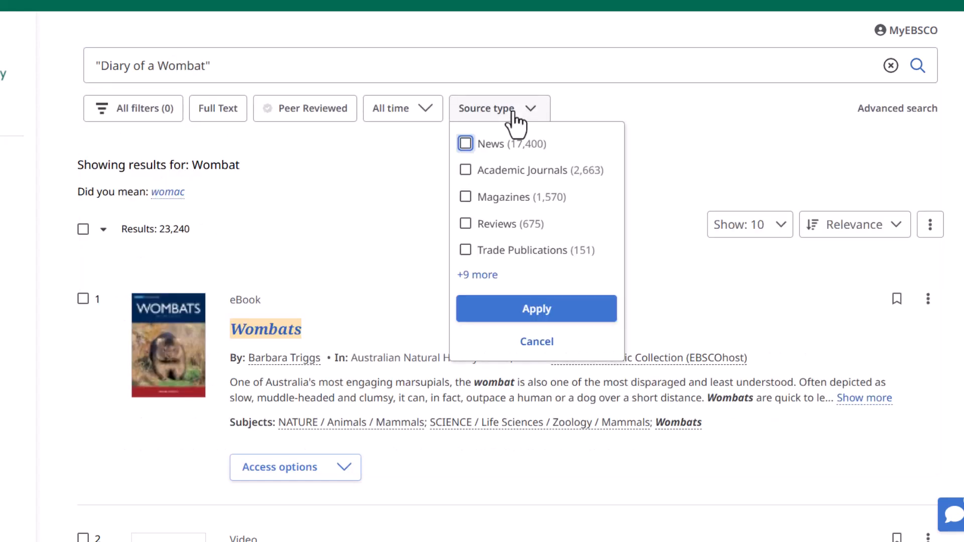
click(917, 66)
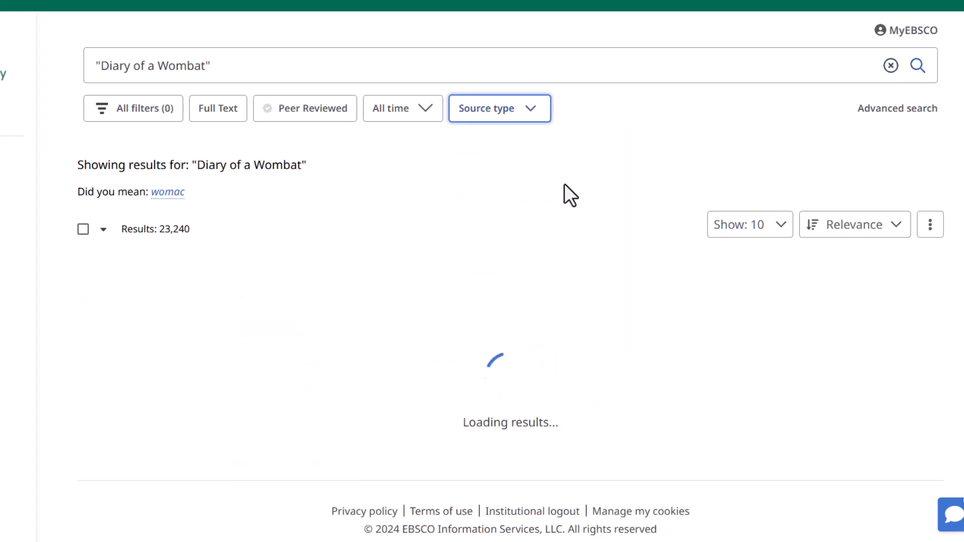
Limit the "Diary of a Wombat" results to the Reviews source type.
click(532, 111)
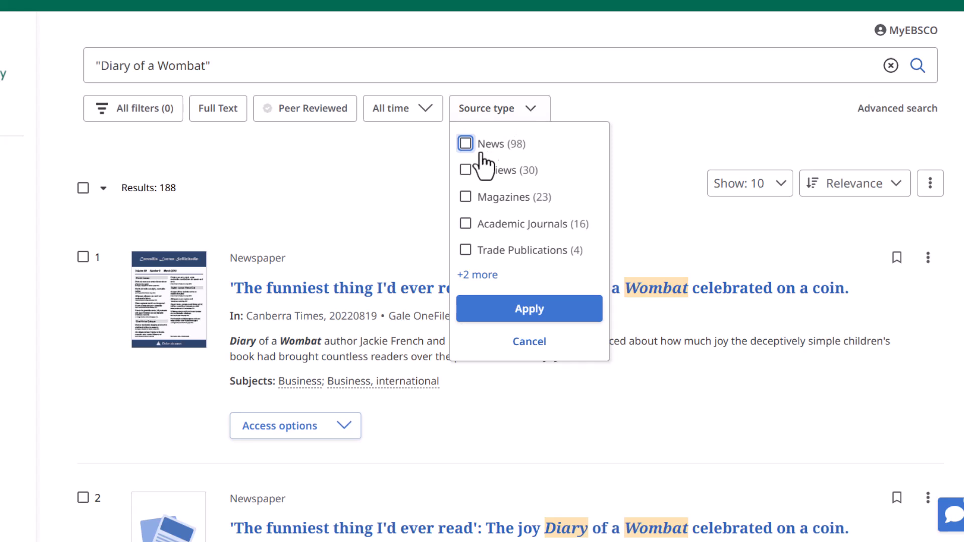
click(465, 170)
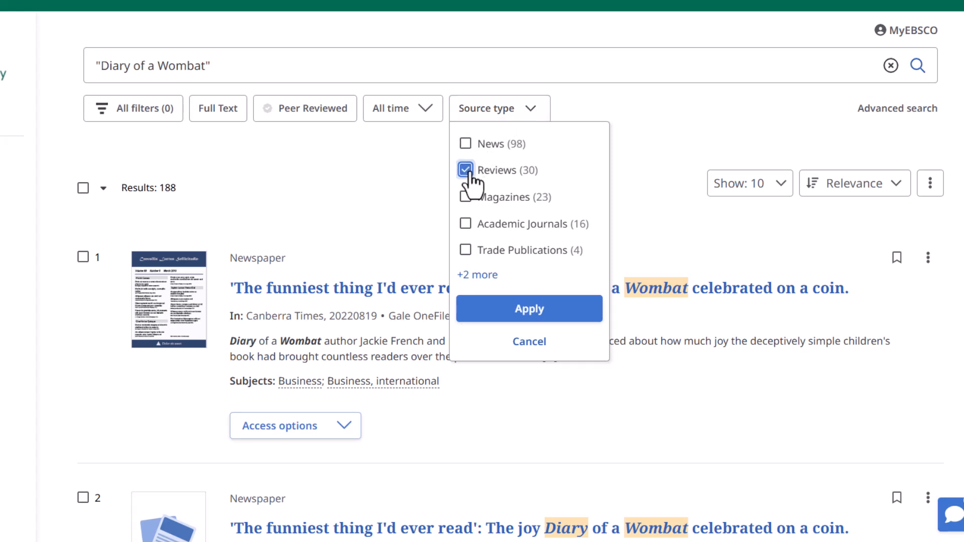
click(535, 308)
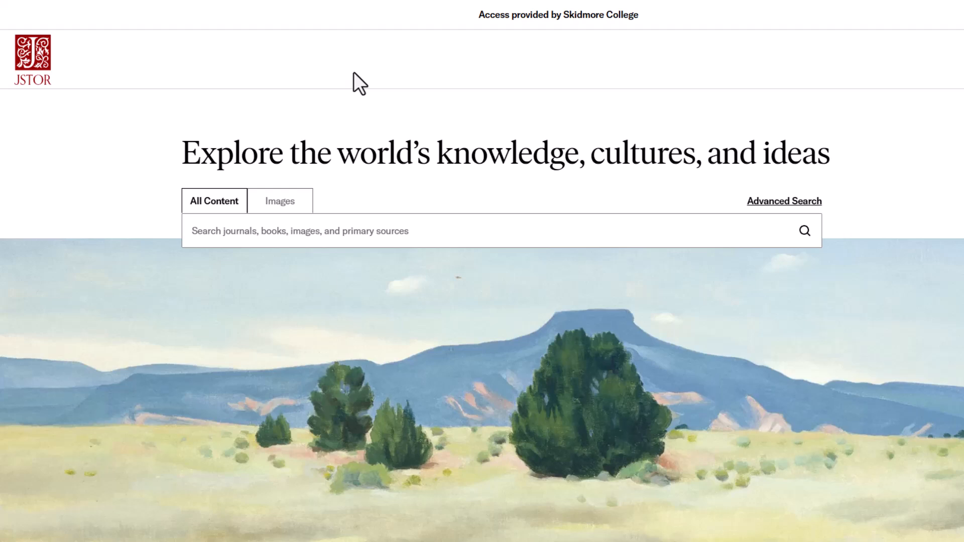
Switch to JSTOR and search all content for Wombat.
click(203, 230)
text(Wombat)
click(804, 231)
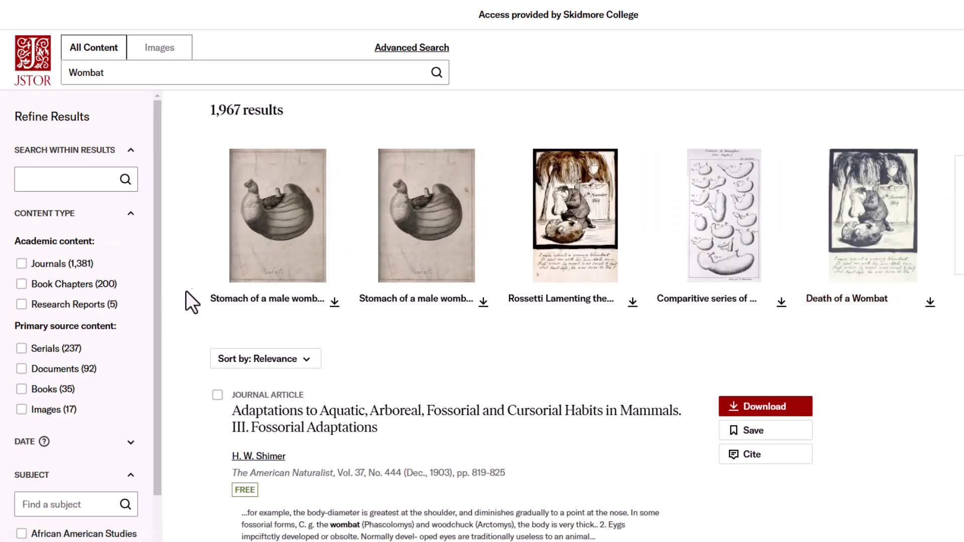
Open the article "Adaptations to Aquatic, Arboreal, Fossorial and Cursorial Habits in Mammals. III" and jump to its search matches on page 821.
scroll(226, 286, down, 3)
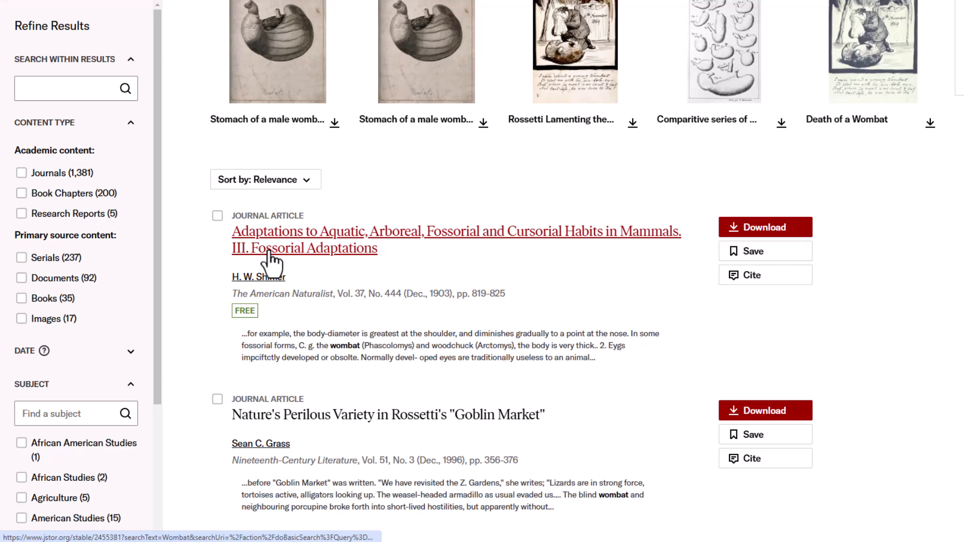
click(269, 253)
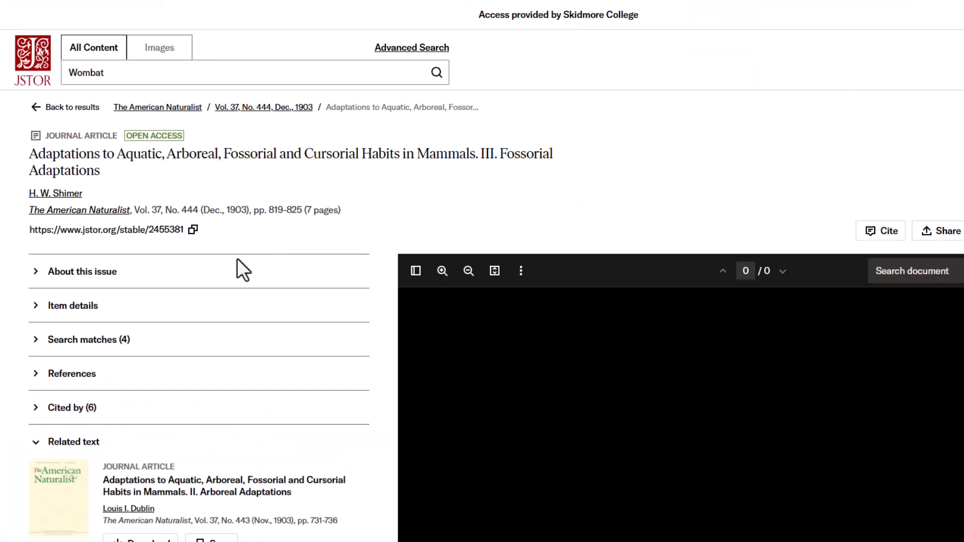
click(76, 341)
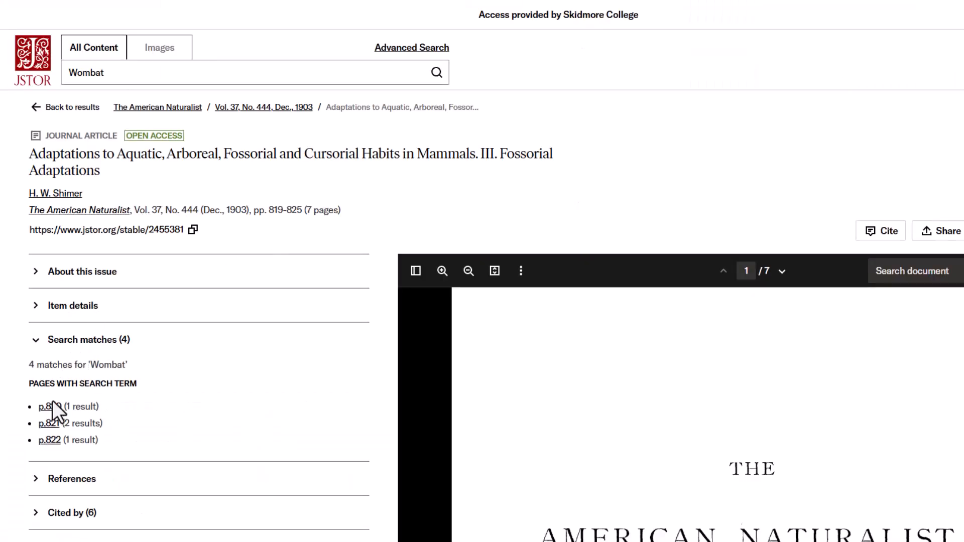
click(49, 423)
Find the wombat mention in the "Tail usually short" paragraph of the article and select the text there.
scroll(439, 337, down, 5)
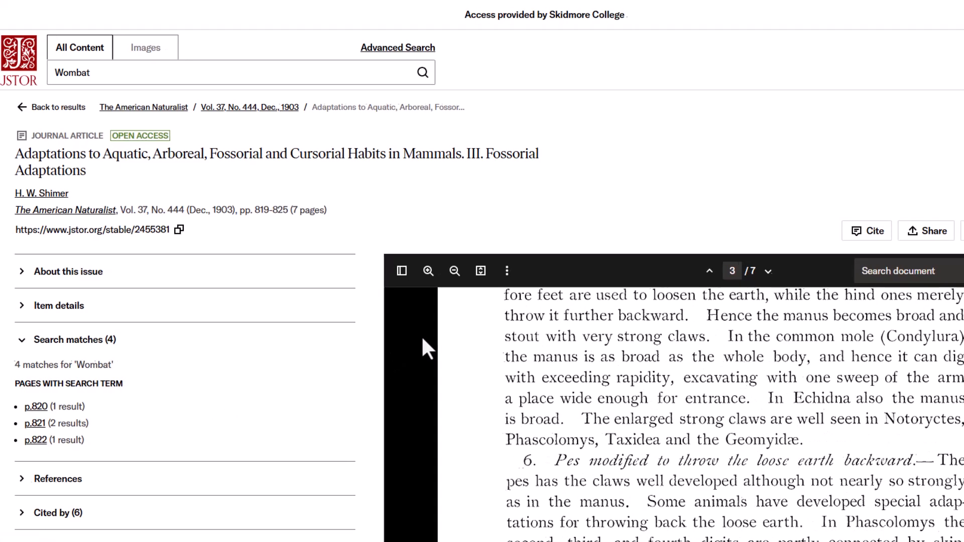
scroll(339, 368, down, 5)
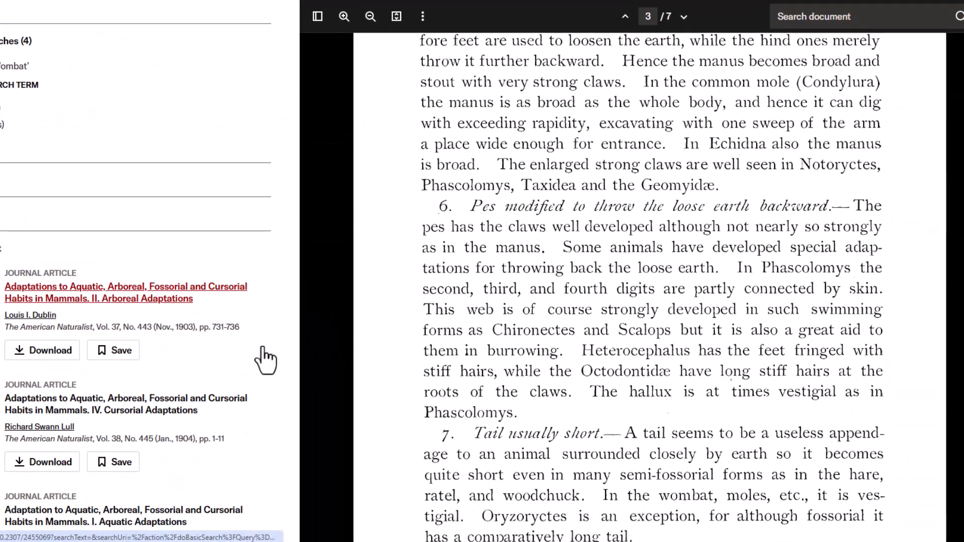
scroll(441, 266, down, 4)
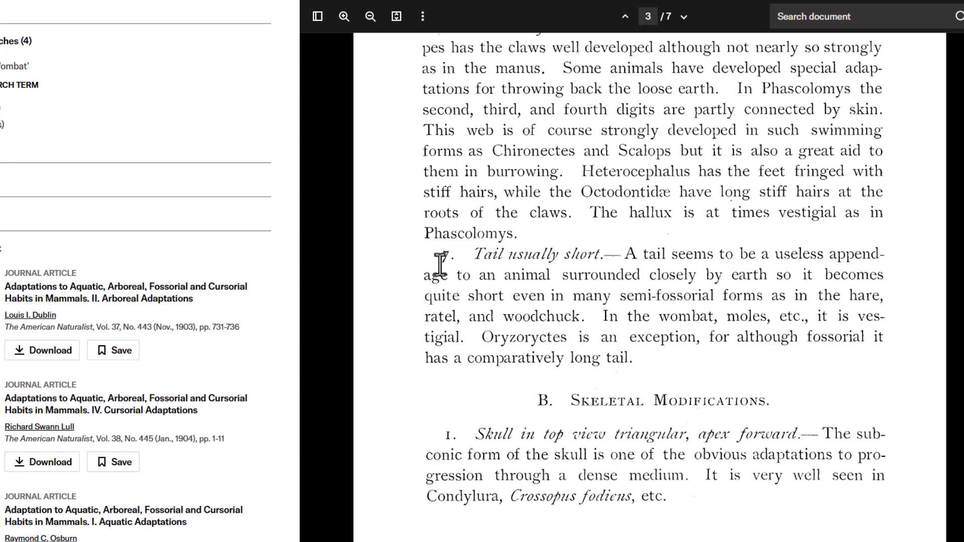
drag(654, 319, 716, 346)
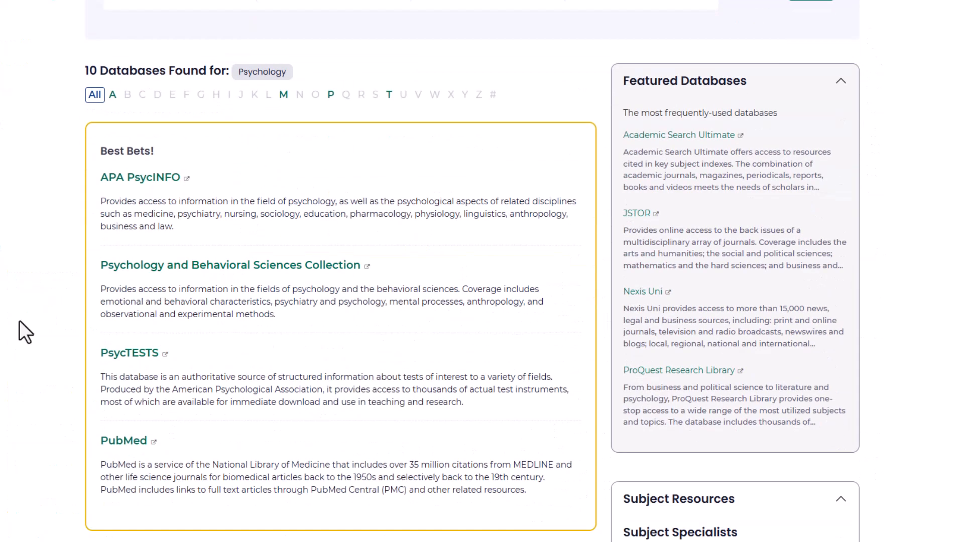
Leave the Psychology database list and open the Subject Guides from the library homepage.
scroll(19, 320, up, 5)
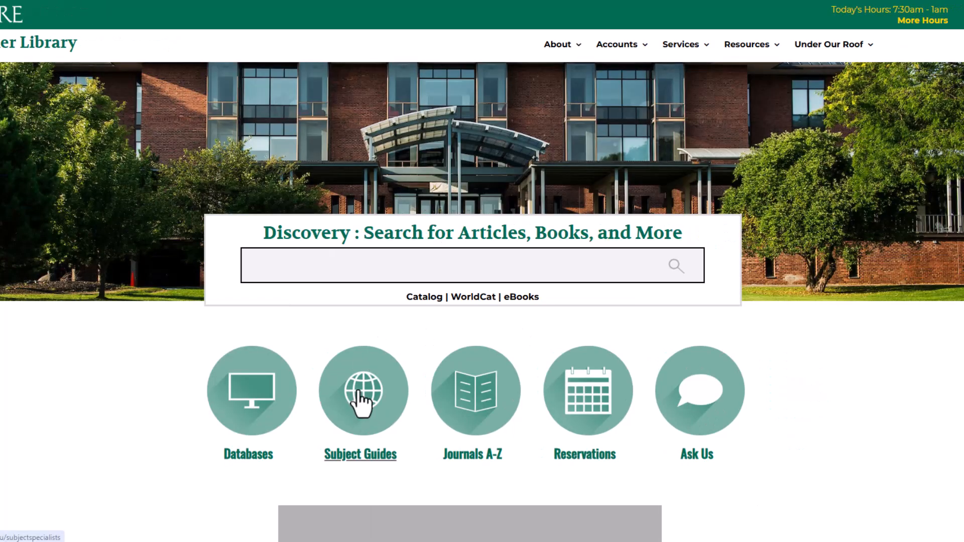
click(360, 401)
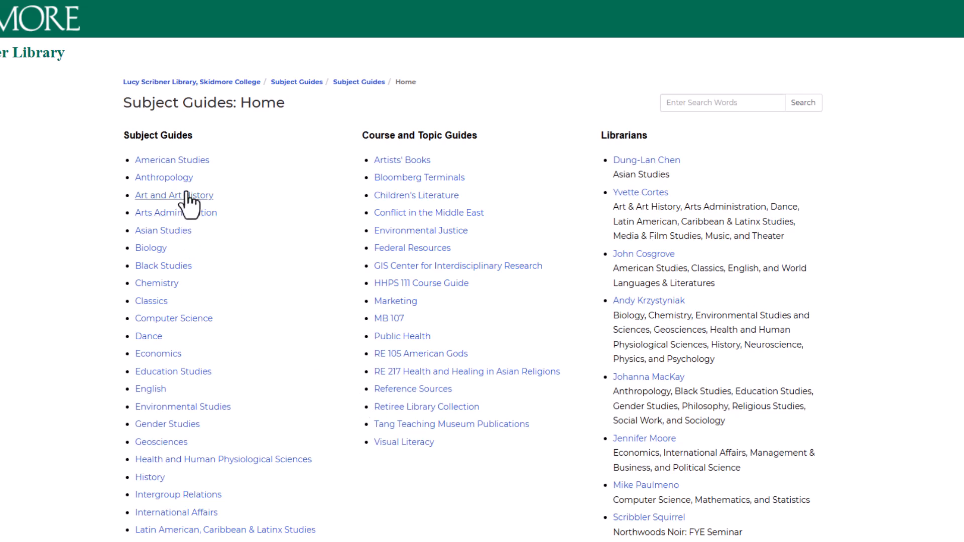